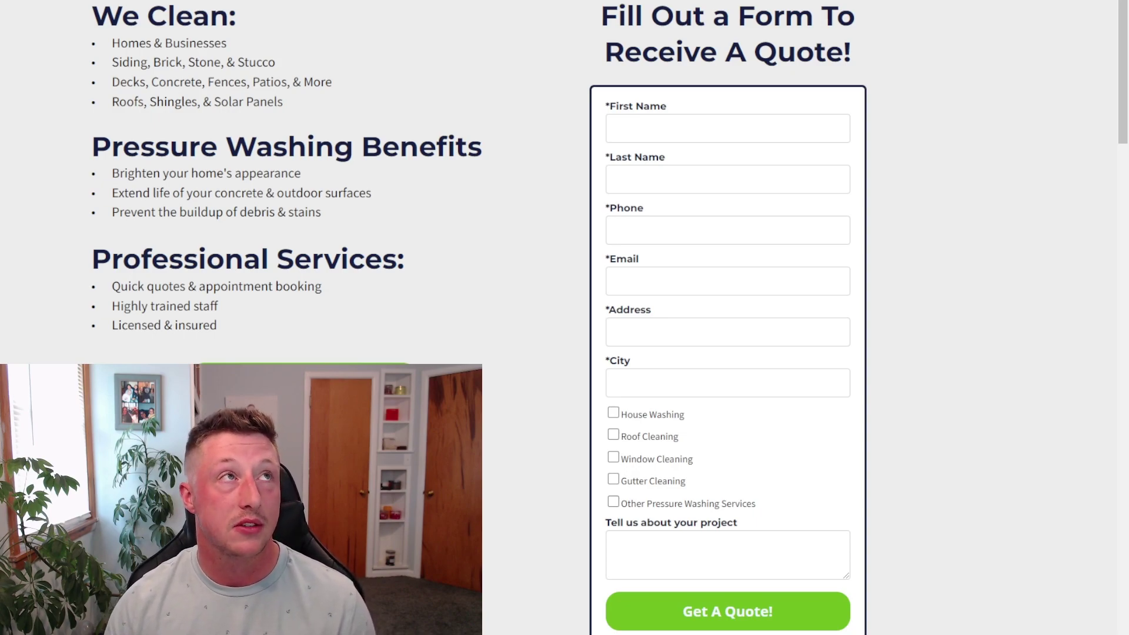
Step: Bring up the Google Ads conversions summary showing the inactive 'Submit lead form' website action
click(680, 130)
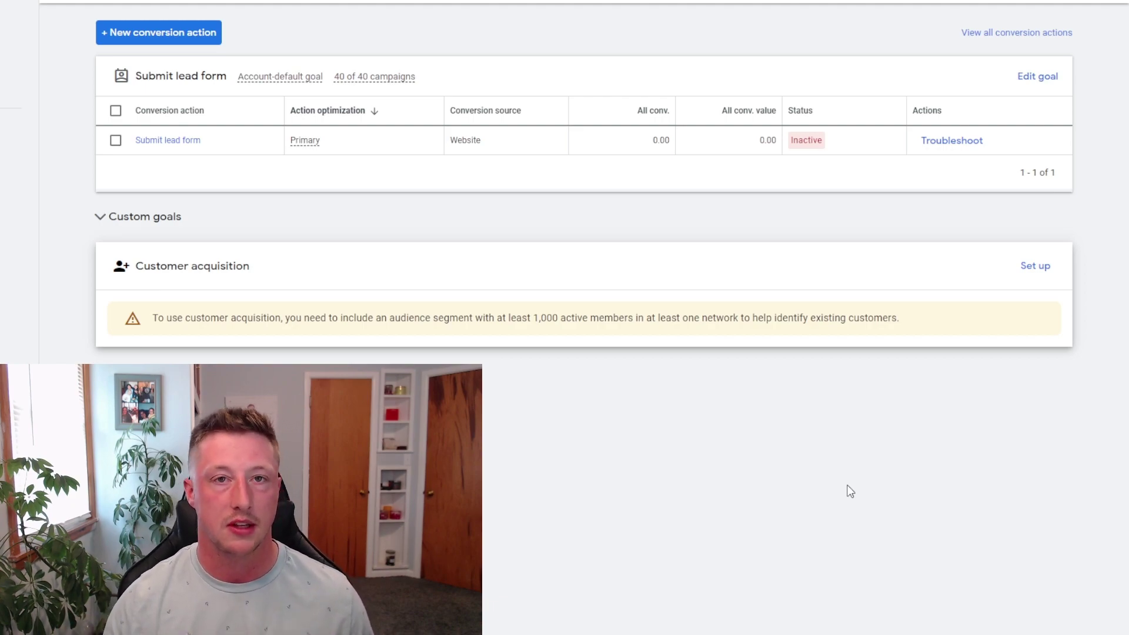
Step: Start a new Website conversion action and scan the pasted landing page preview URL
click(146, 38)
mouse_move(211, 127)
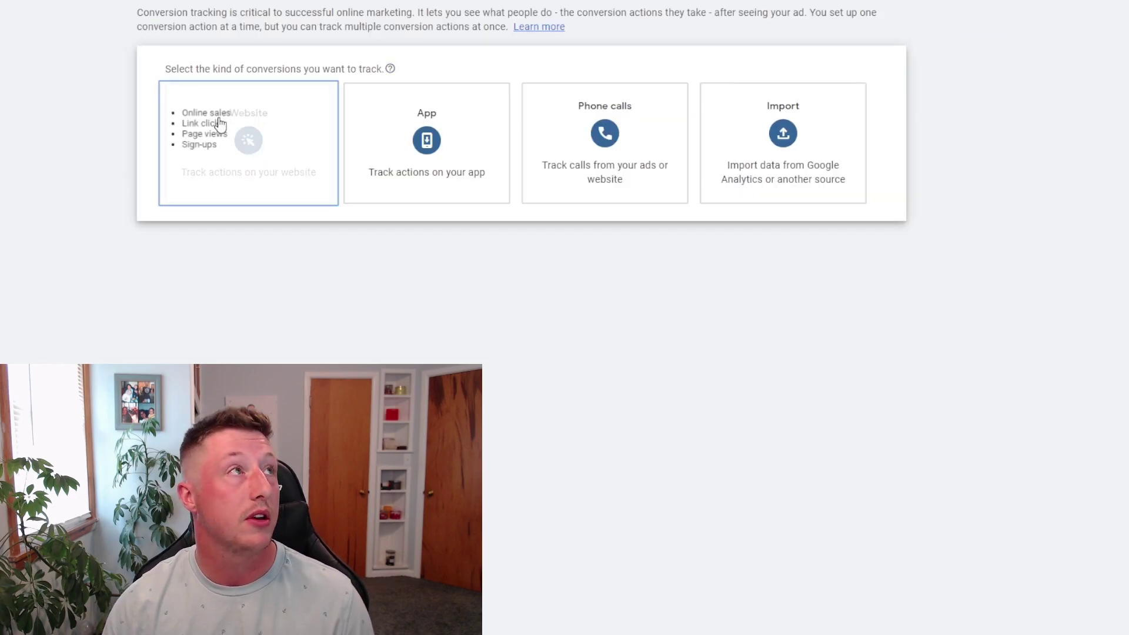
click(285, 151)
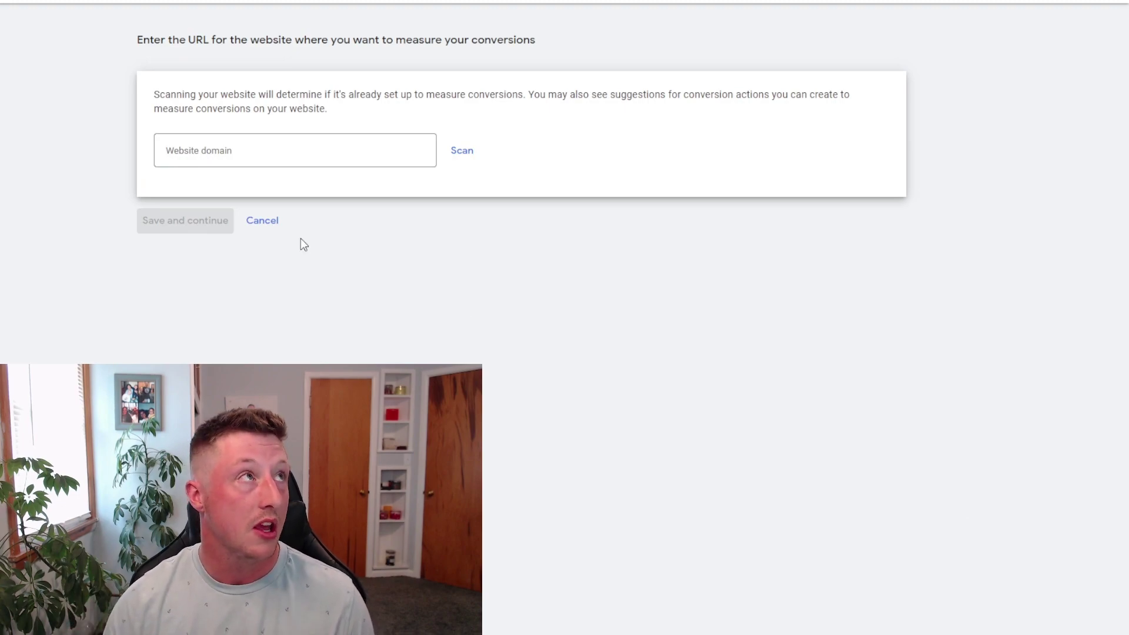
click(285, 153)
key(ctrl+v)
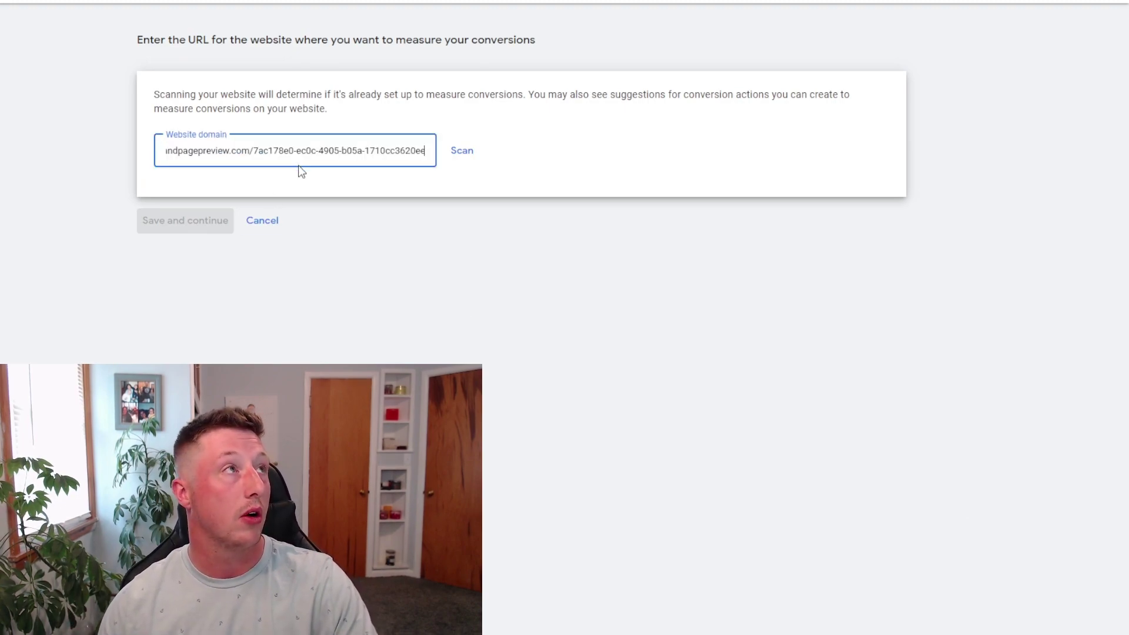
click(464, 154)
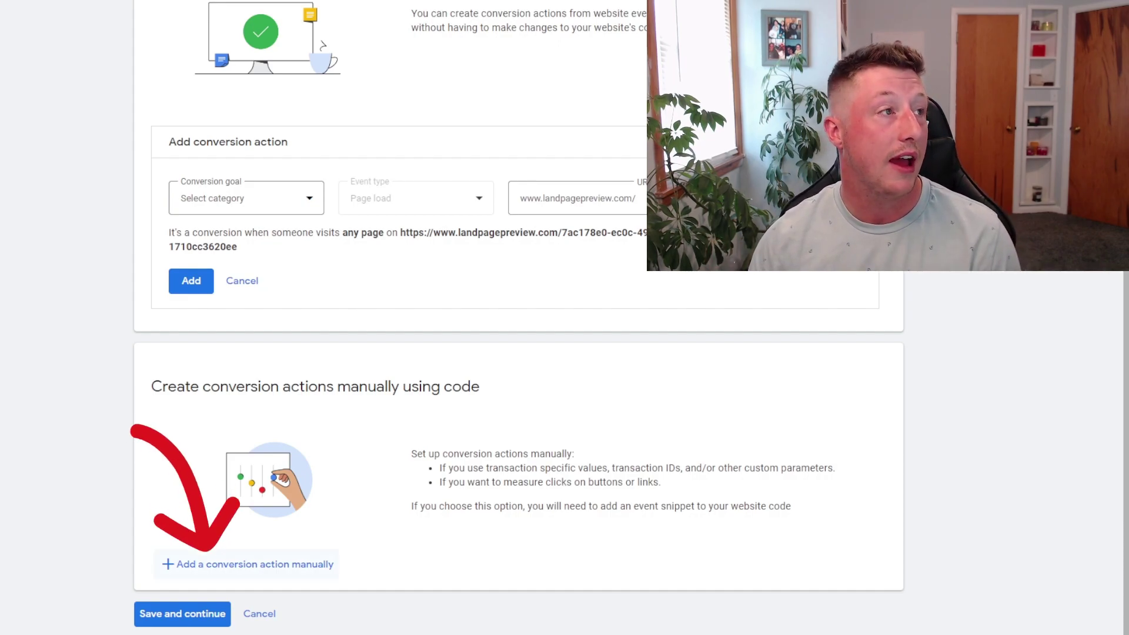
Step: Draft a manual Submit lead form conversion named 'Lead form submission' with one value, then cancel it
click(281, 565)
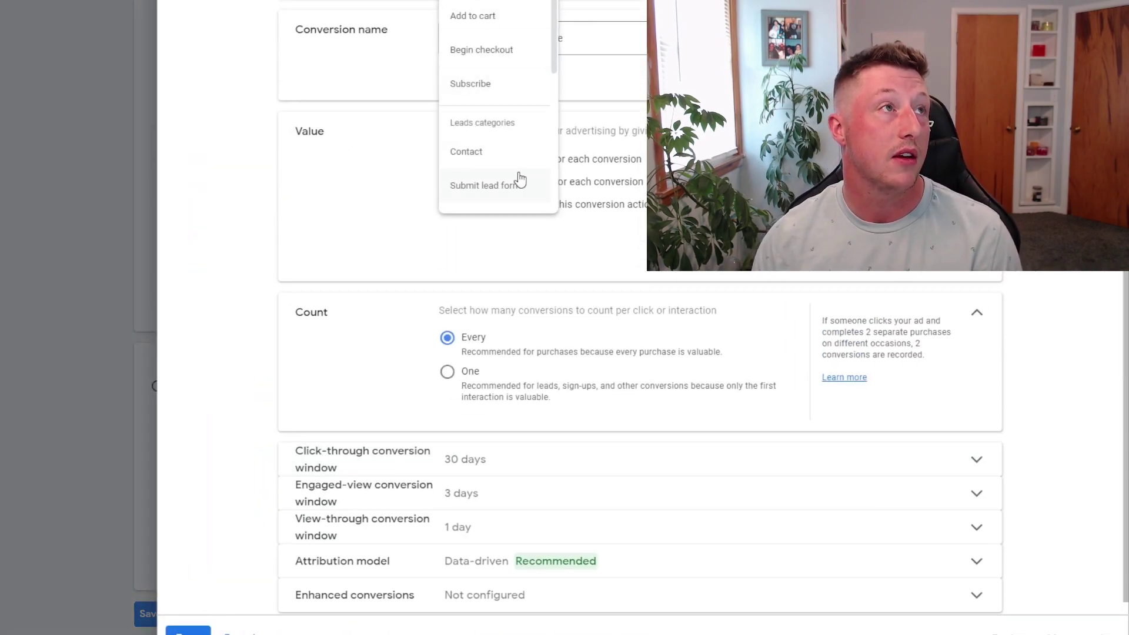
click(499, 189)
click(574, 100)
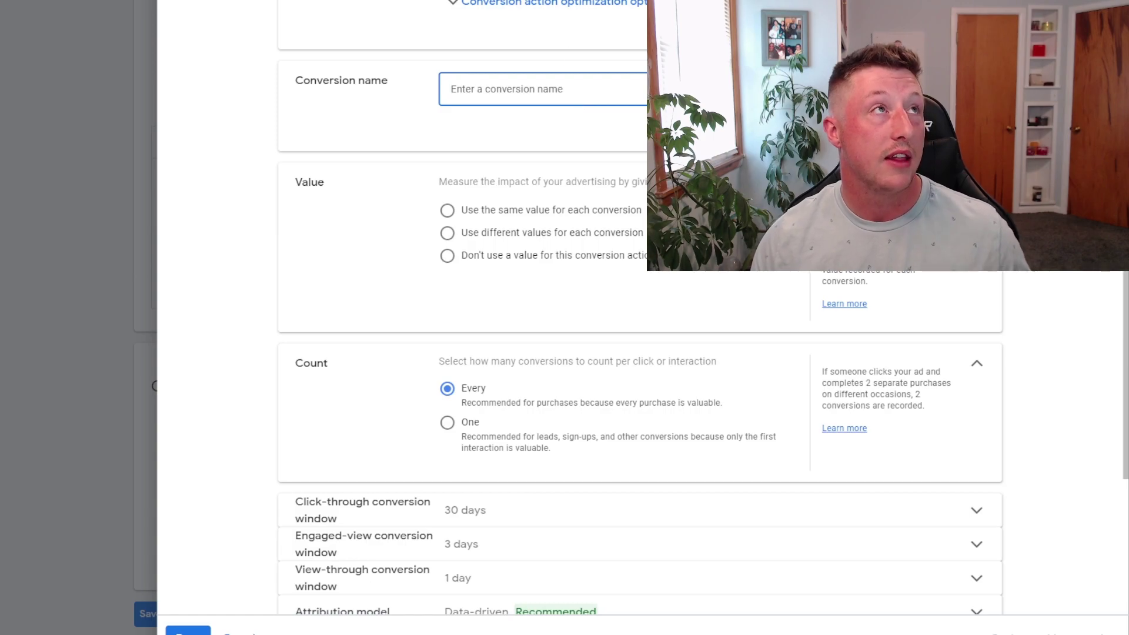
text(Lea)
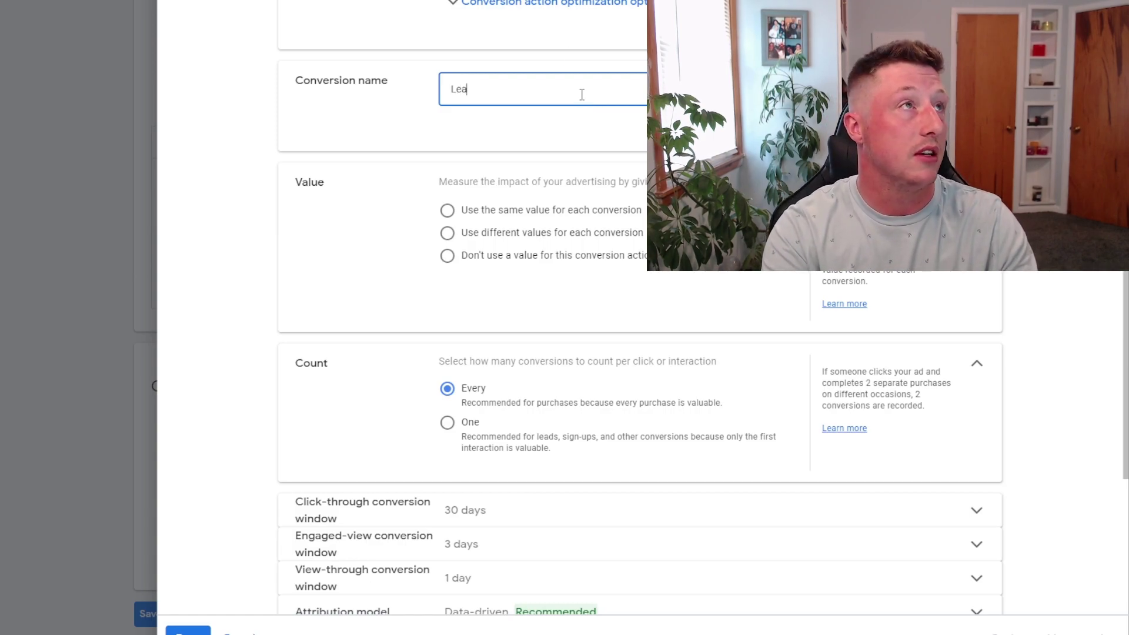
text(d form submission)
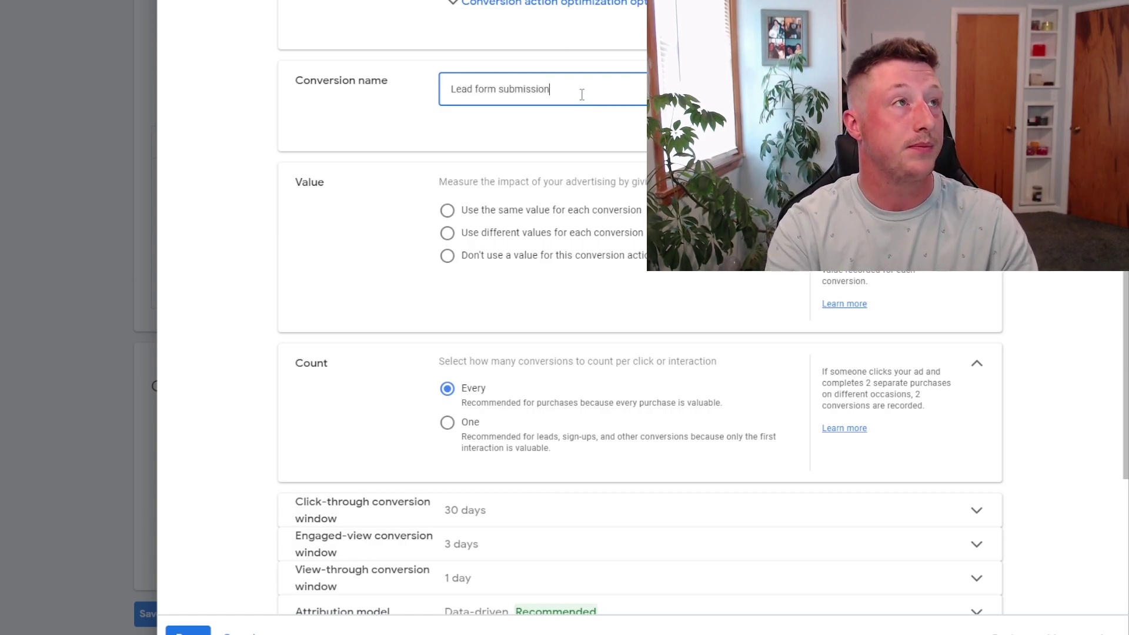
click(448, 210)
scroll(580, 272, down, 1)
scroll(581, 272, down, 3)
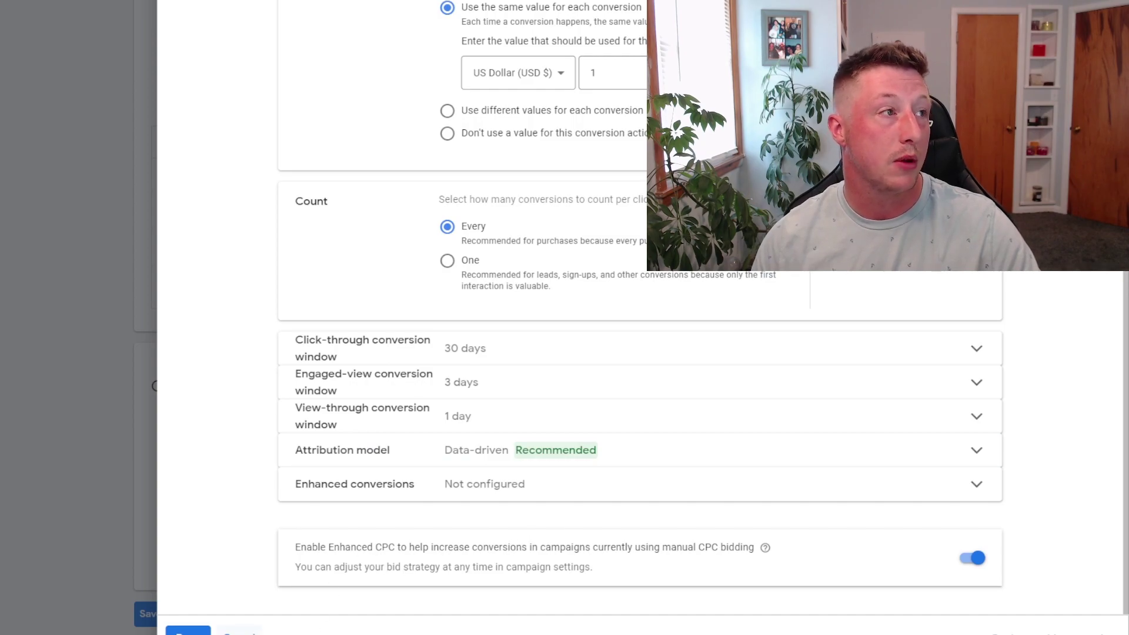
click(238, 632)
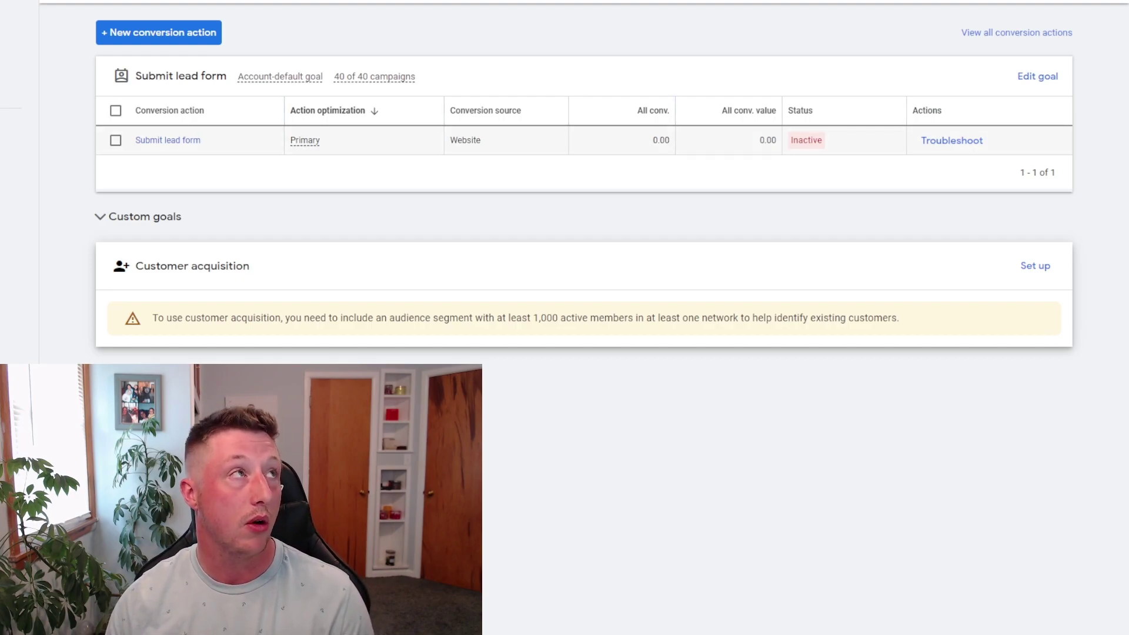
Step: Open the 'Submit lead form' conversion's details and expand its tag setup options
click(167, 141)
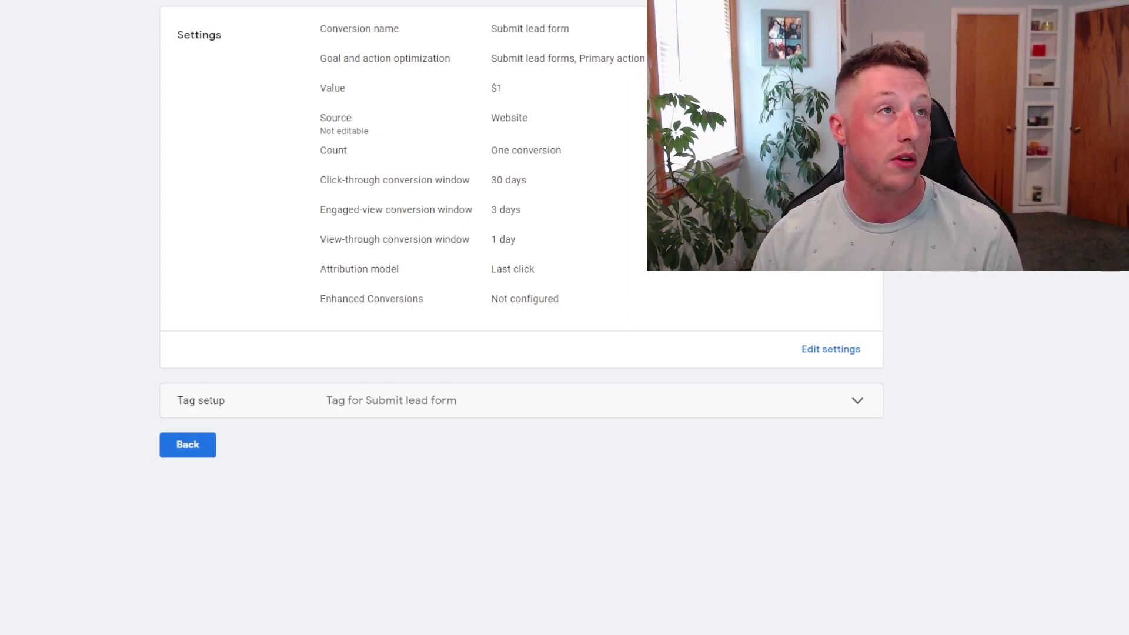
click(841, 408)
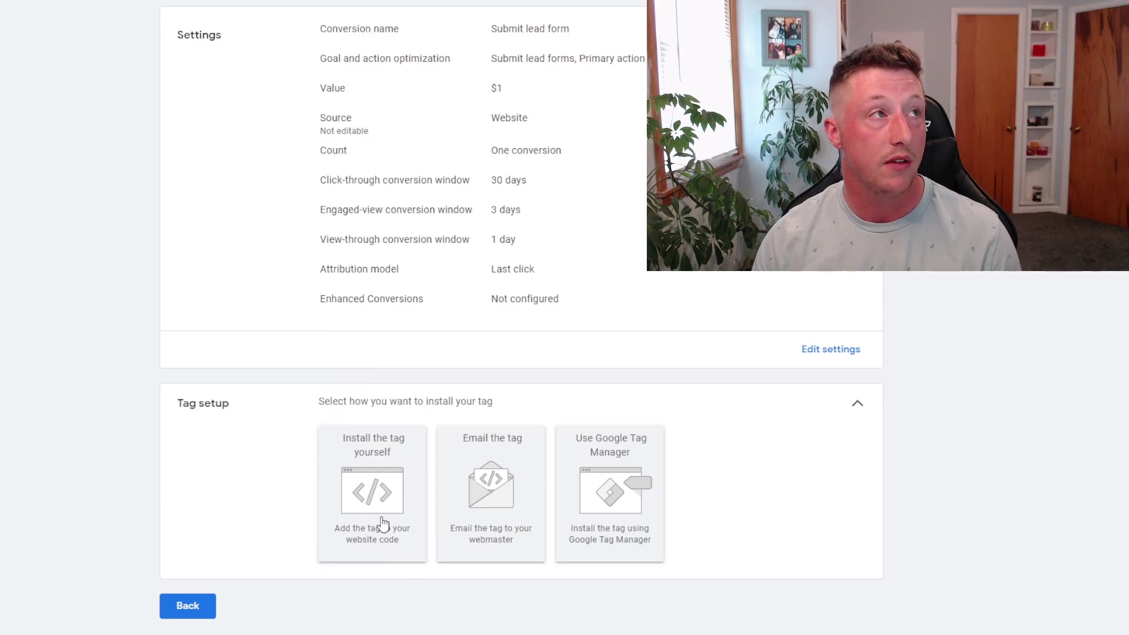
Step: Choose to install the tag yourself and select the full Google tag code
click(382, 523)
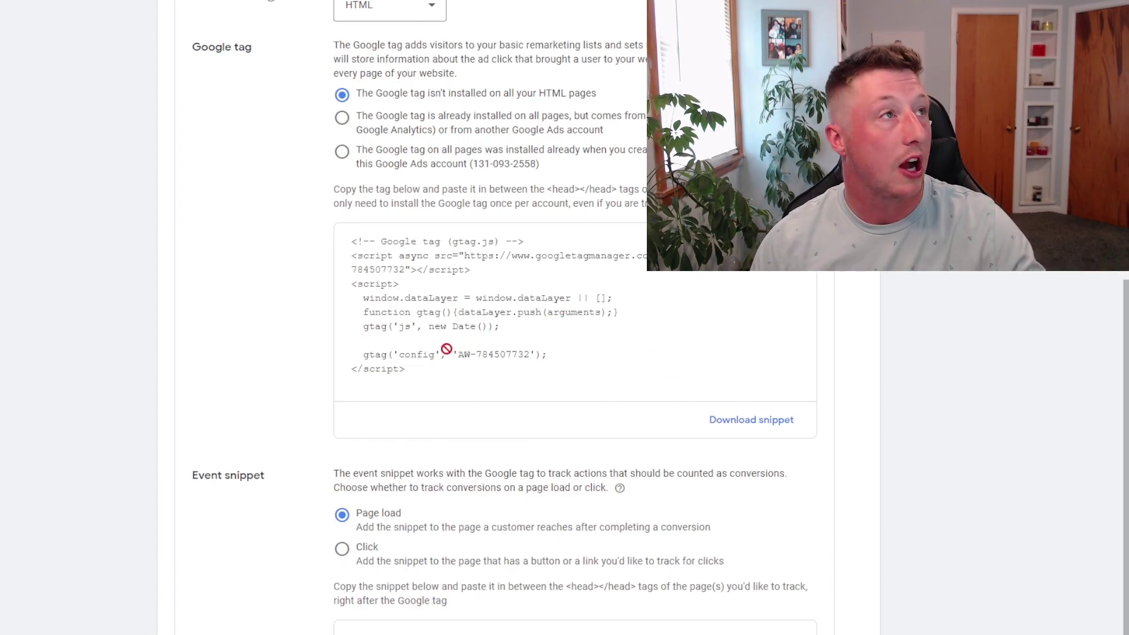
drag(415, 369, 353, 240)
key(ctrl+c)
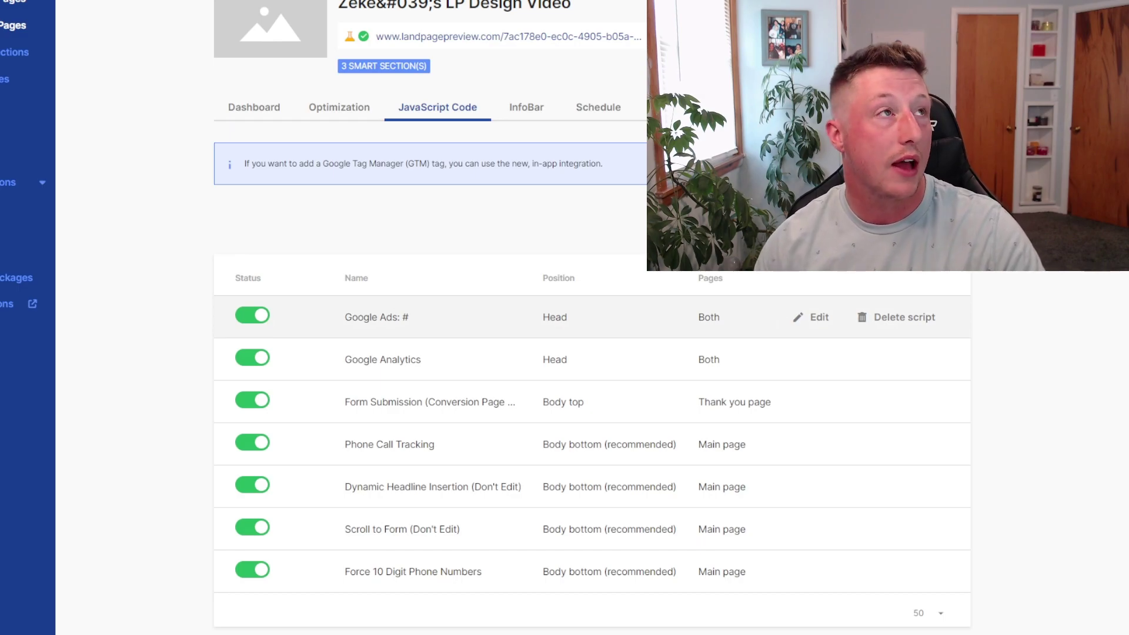
Step: Replace the Leadpages Google Ads script's old code with the new Google tag and save it
click(812, 318)
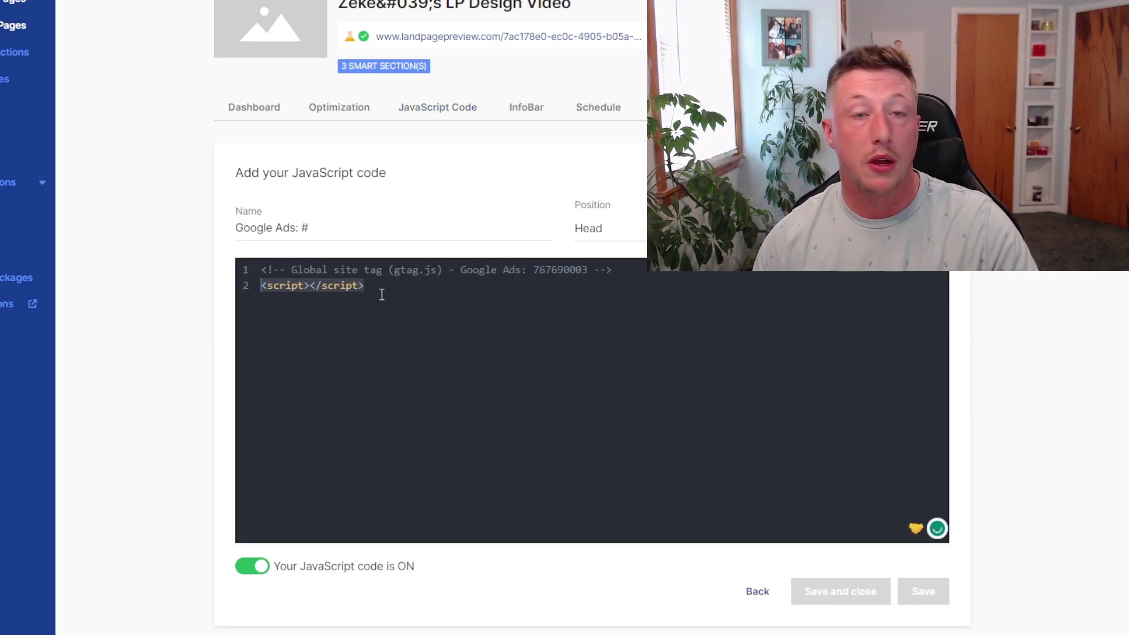
drag(379, 292, 259, 271)
key(ctrl+v)
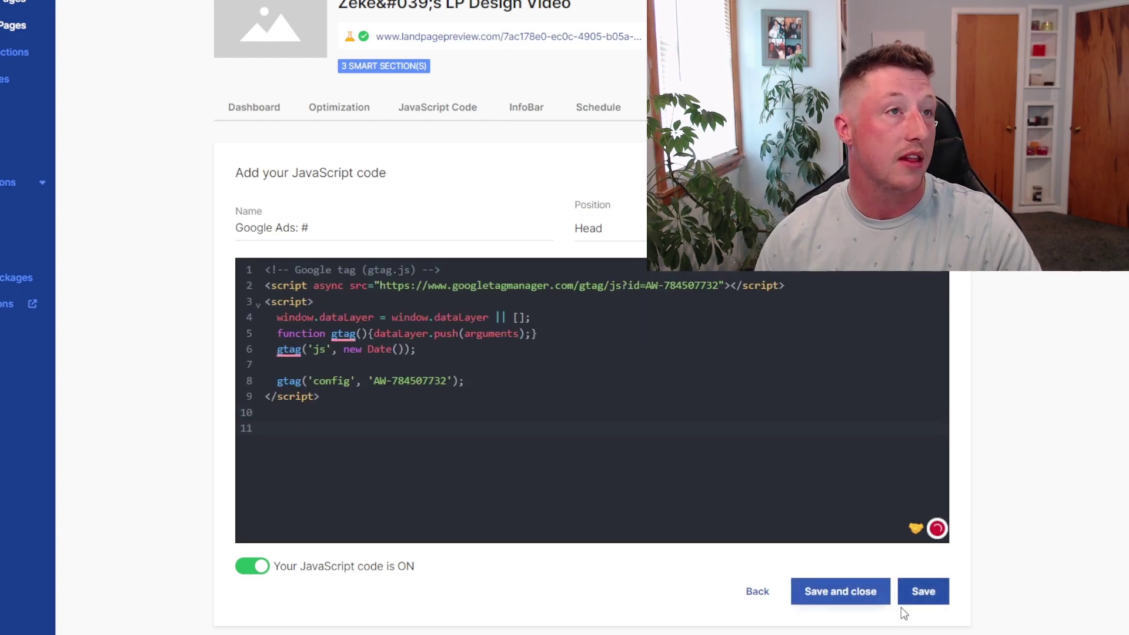
key(Return)
click(851, 593)
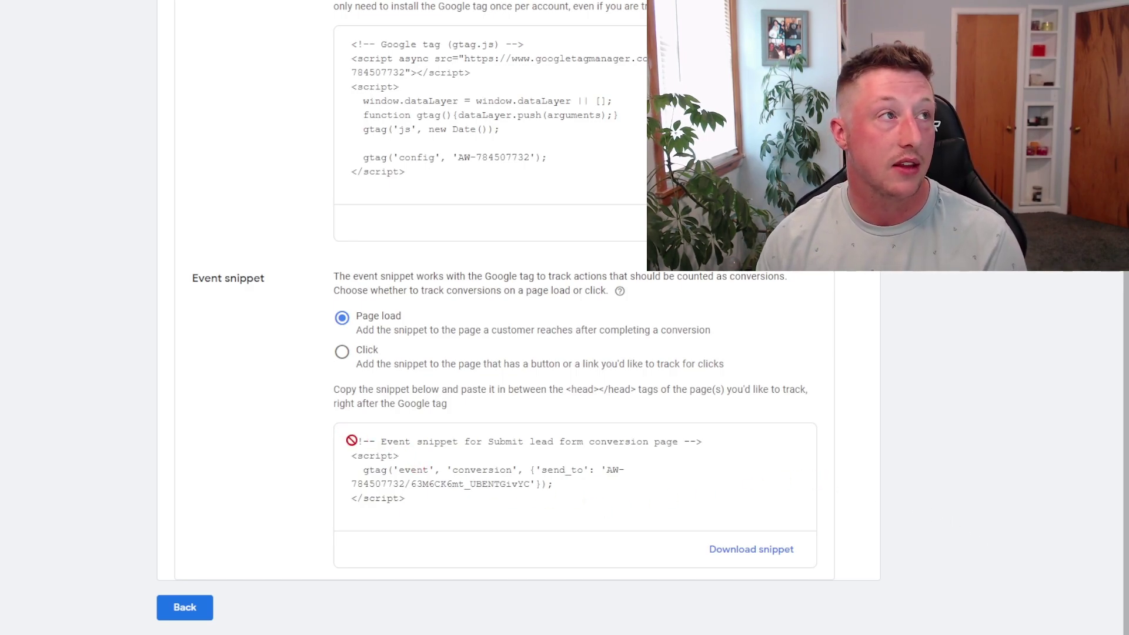
Step: Paste the Submit lead form event snippet into the page code and activate CallRail external form tracking
drag(352, 440, 529, 495)
key(ctrl+c)
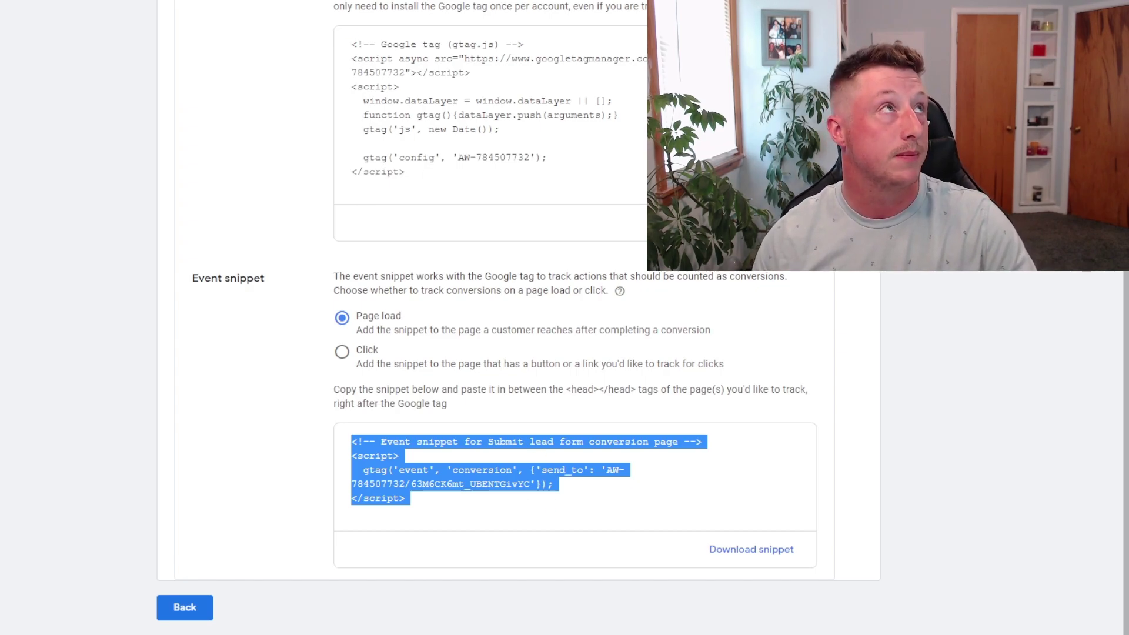
key(alt+Tab)
key(ctrl+v)
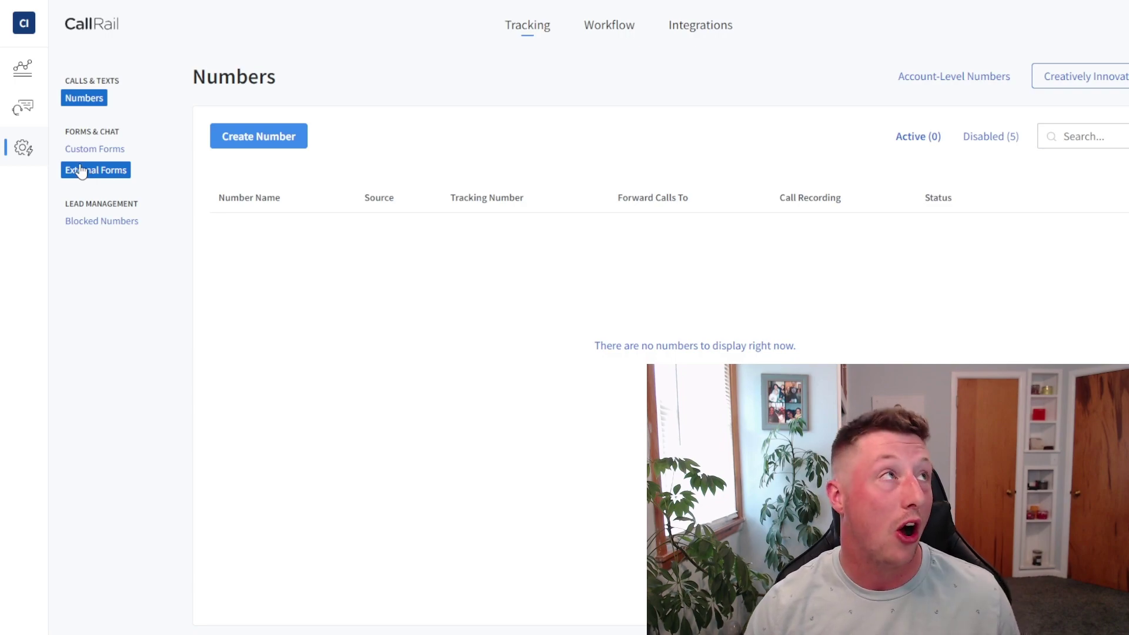
click(93, 175)
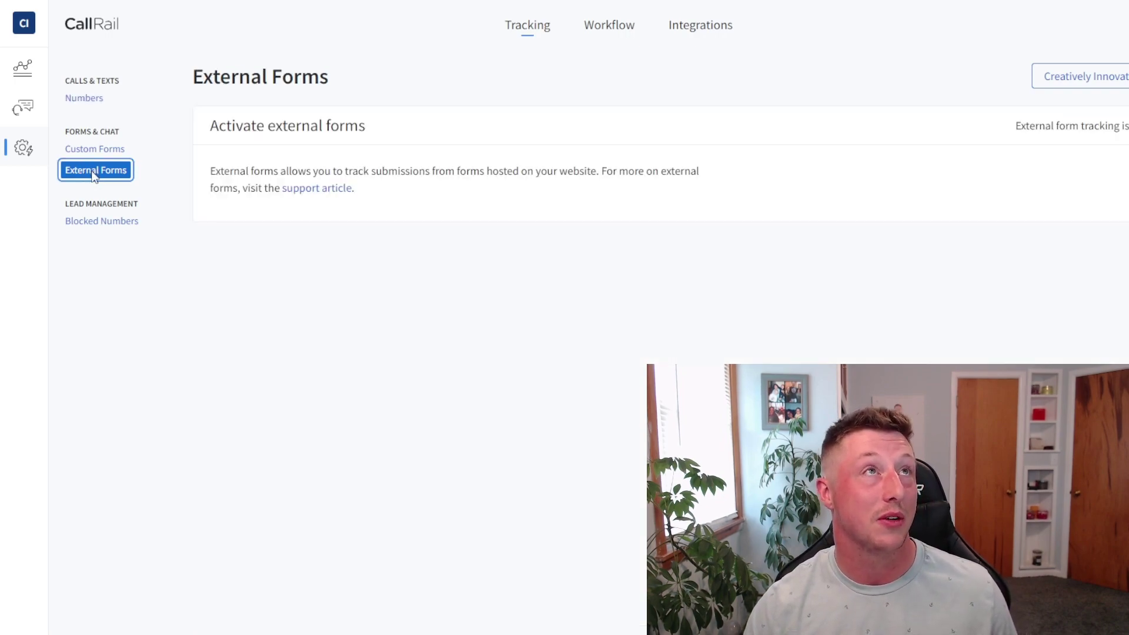
click(1126, 125)
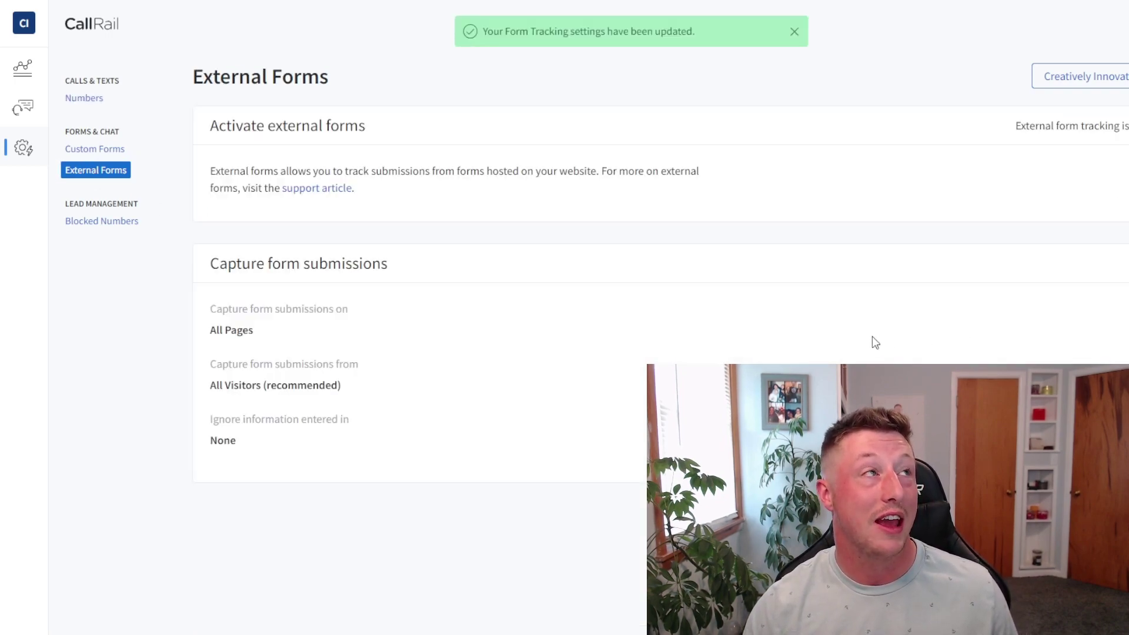